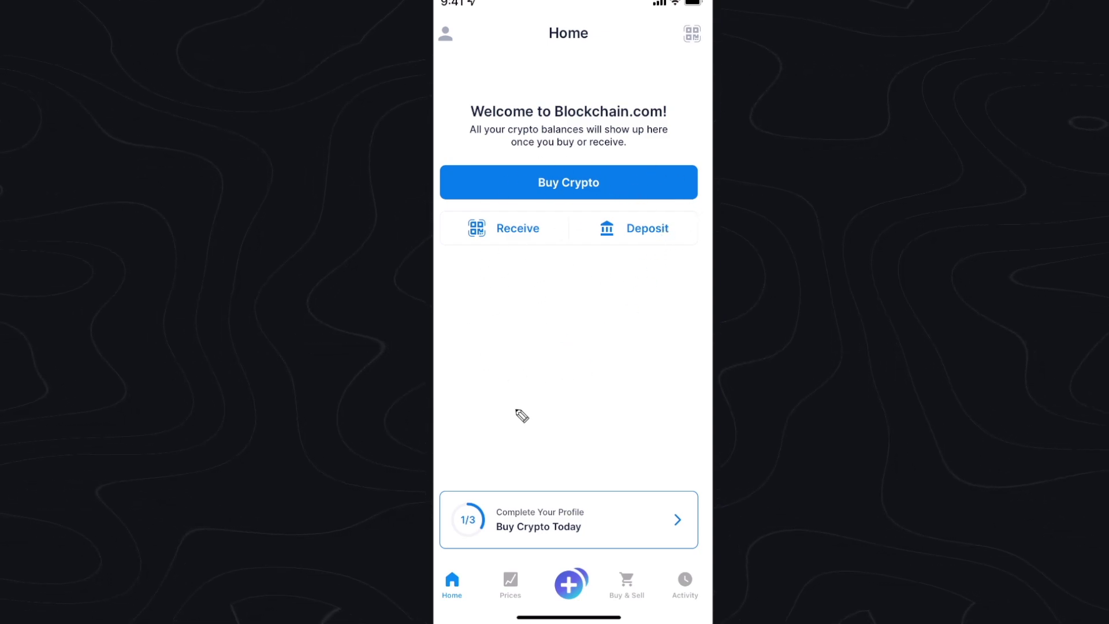
# Start a crypto purchase and choose Bitcoin as the currency to buy
pyautogui.click(600, 184)
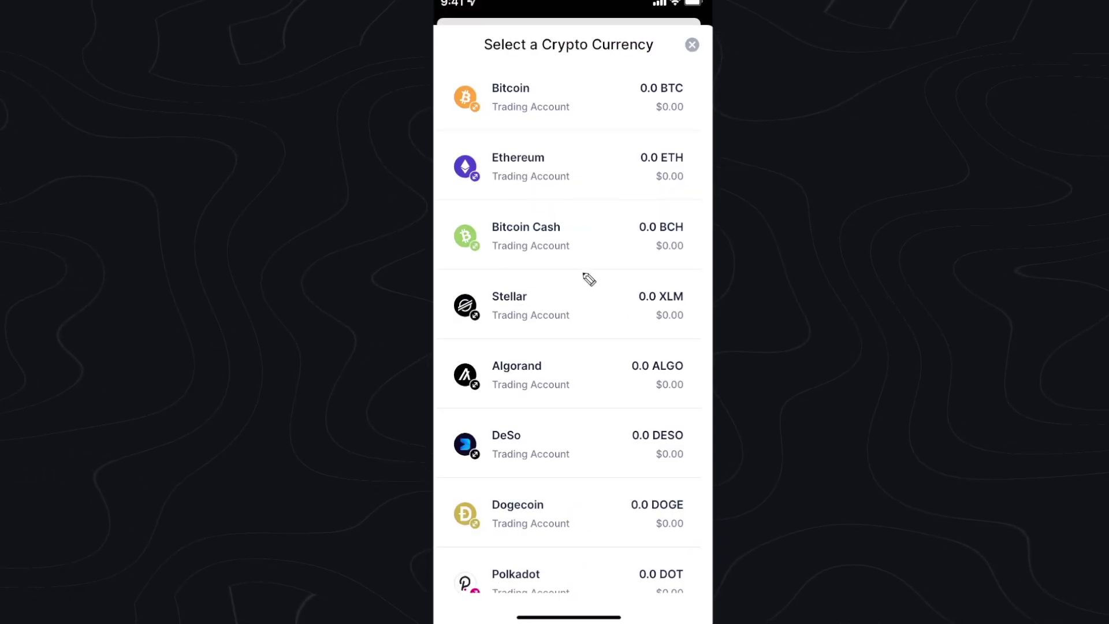
pyautogui.click(549, 113)
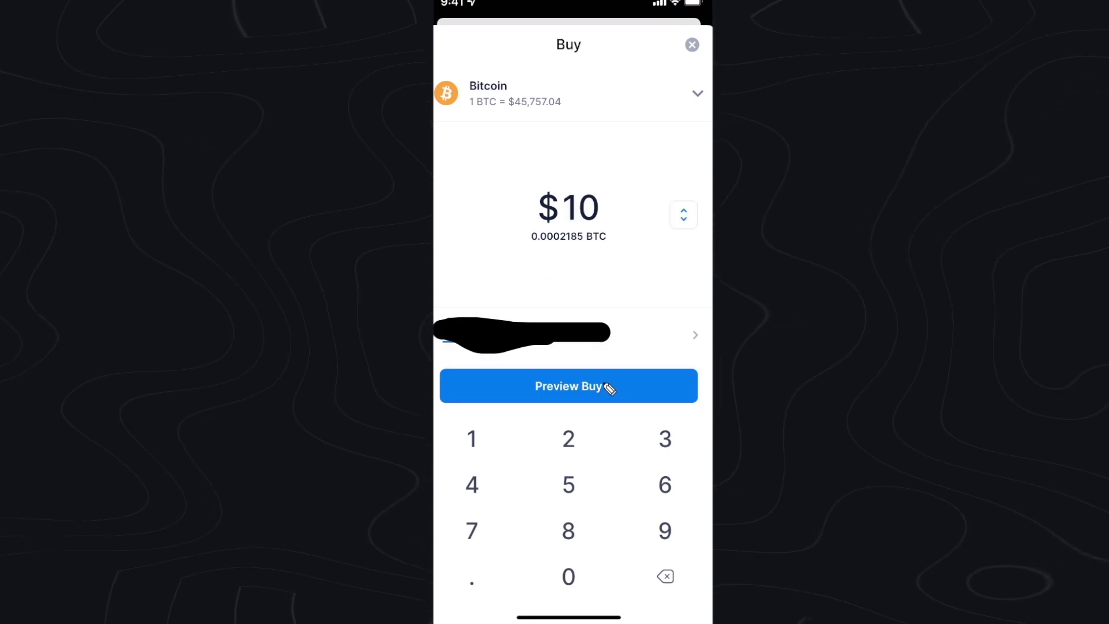
pyautogui.click(610, 391)
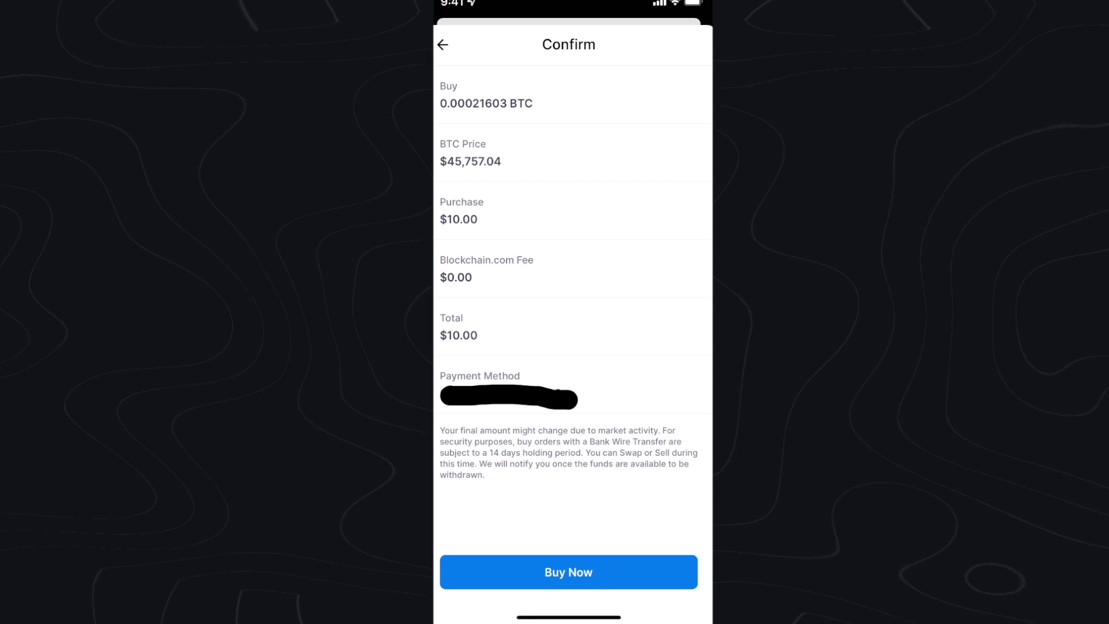